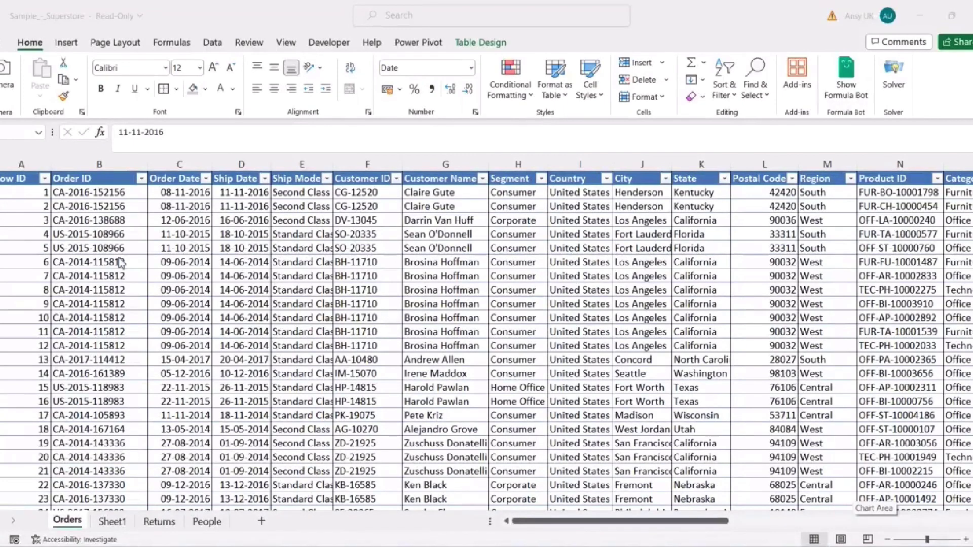
Shade the Sales column data light blue, from its heading down to the last row.
click(99, 163)
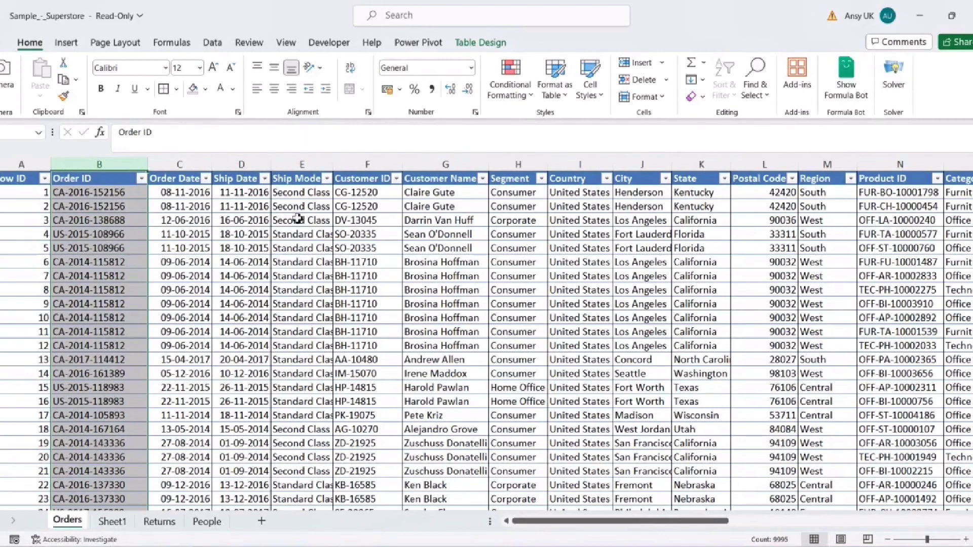
click(195, 181)
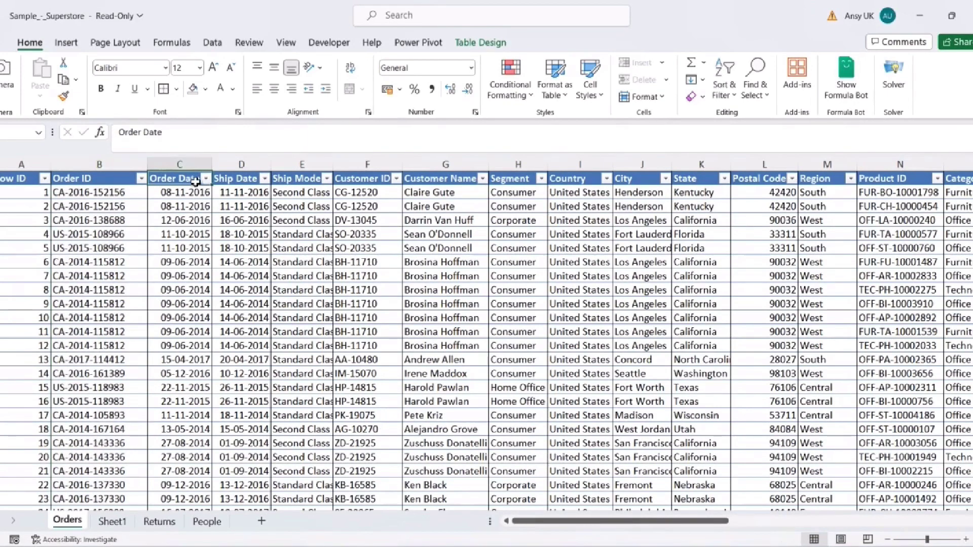
click(234, 181)
click(304, 183)
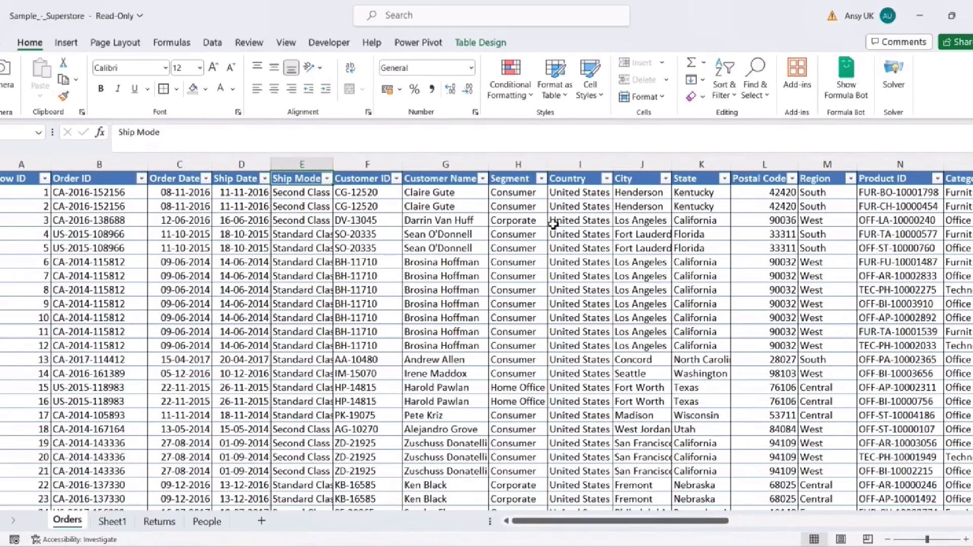
key(Right)
key(Right)
key(Right)
key(Right)
key(Right)
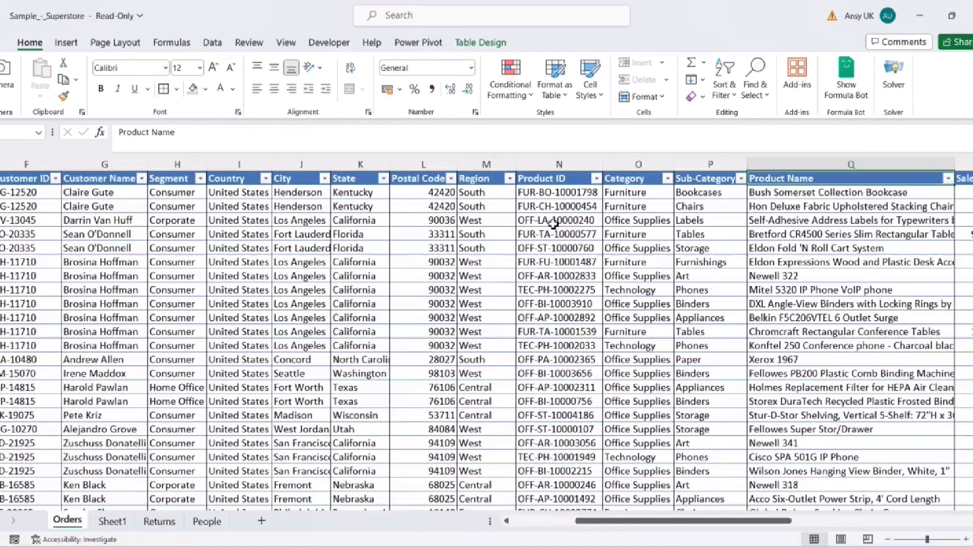
key(Right)
key(Right)
key(Right)
key(Left)
key(Left)
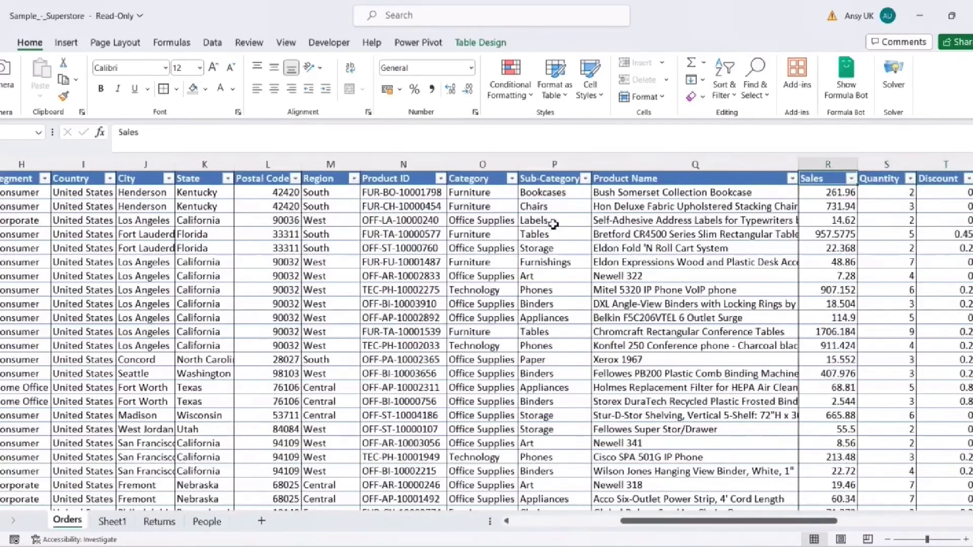
key(ctrl+shift+Down)
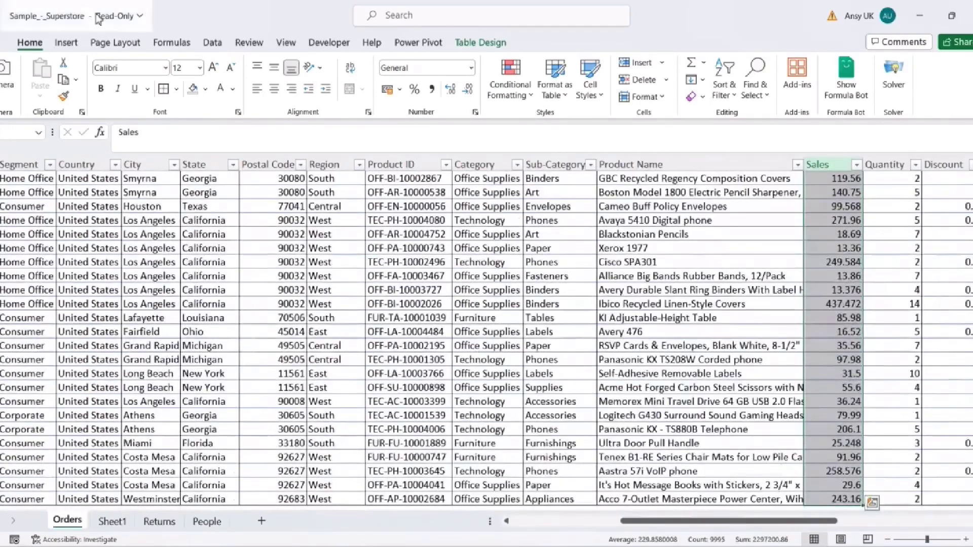
click(206, 91)
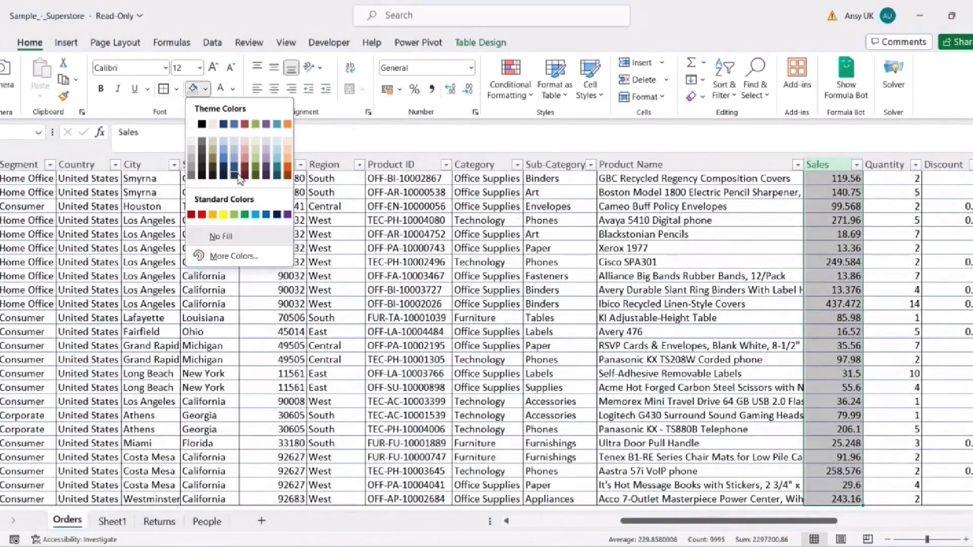
click(237, 147)
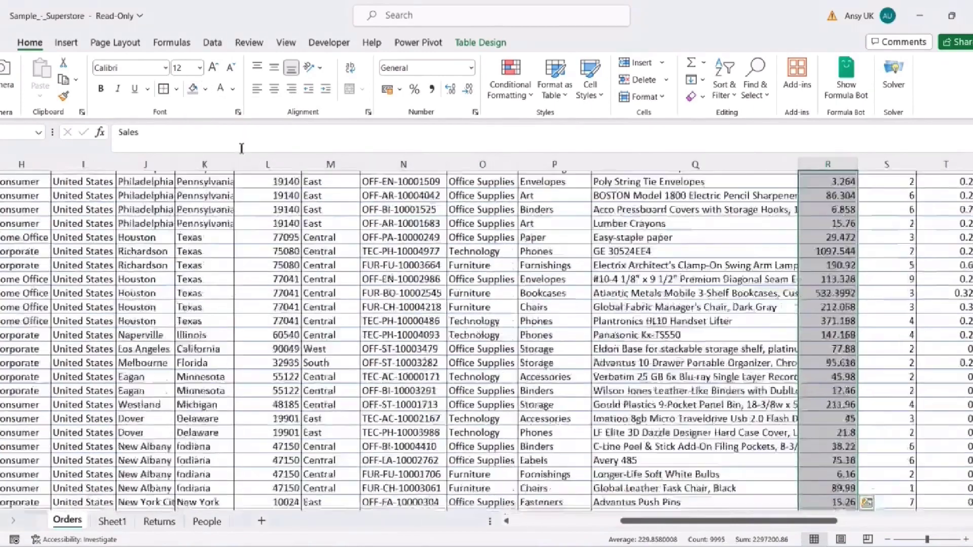
scroll(837, 342, up, 20)
click(909, 260)
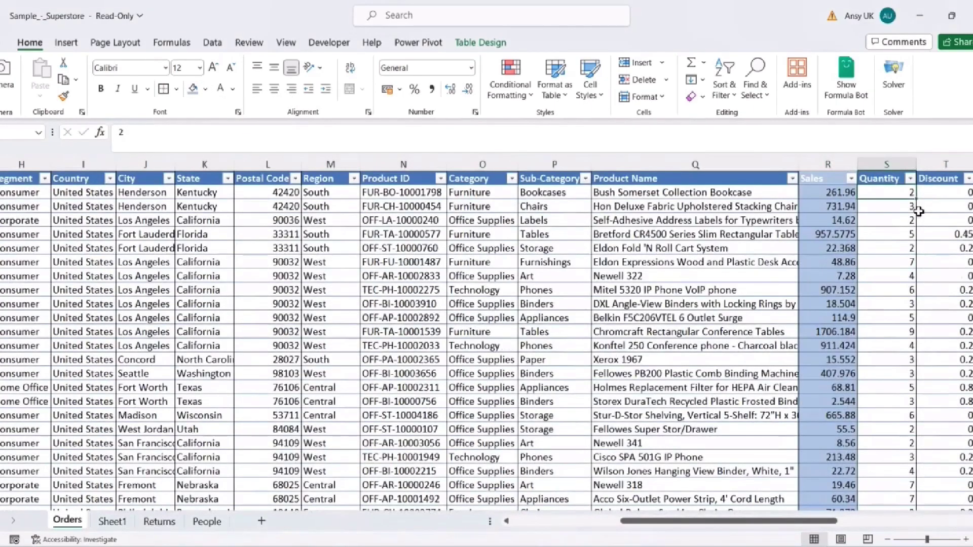
key(Right)
key(Right)
key(Right)
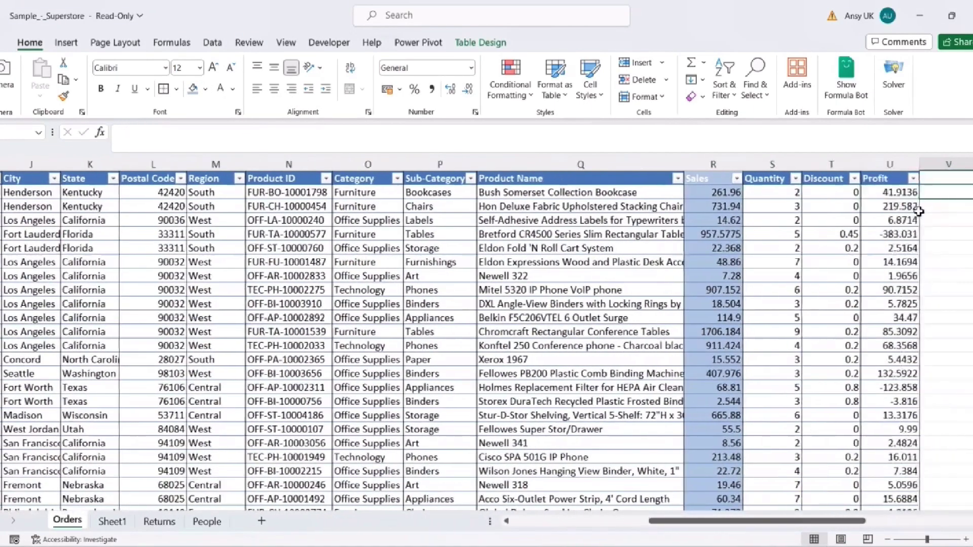
key(Right)
key(Right)
key(Right)
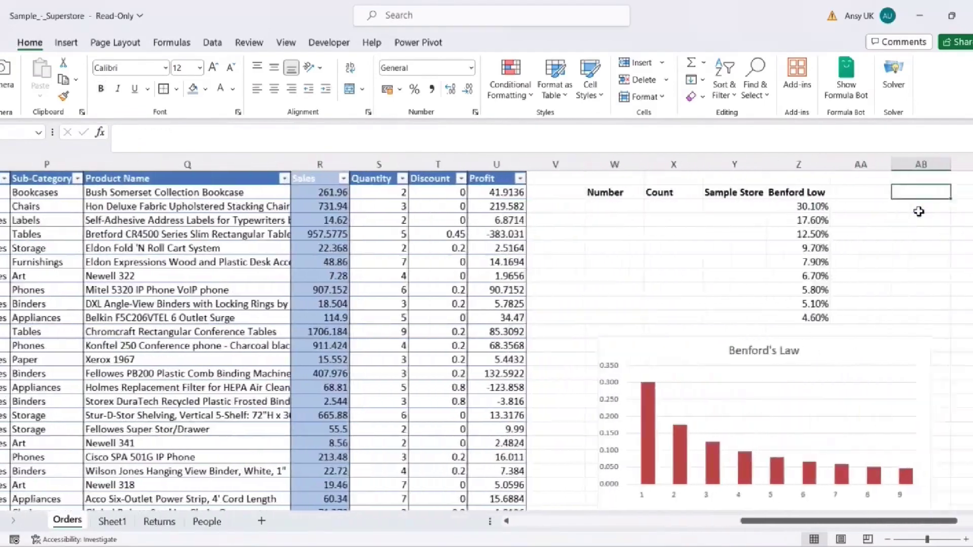
key(Left)
key(Left)
key(Left)
key(Left)
key(Left)
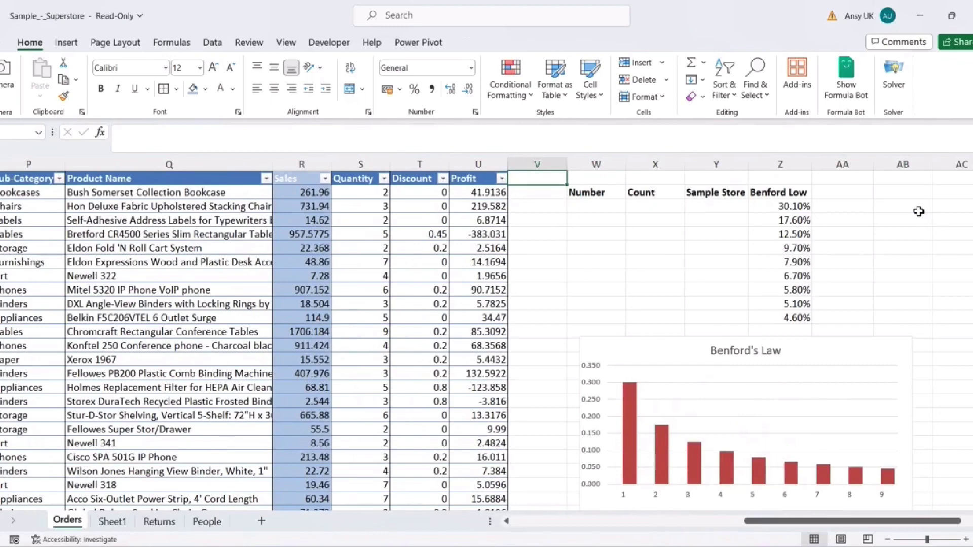
text(Left Digit)
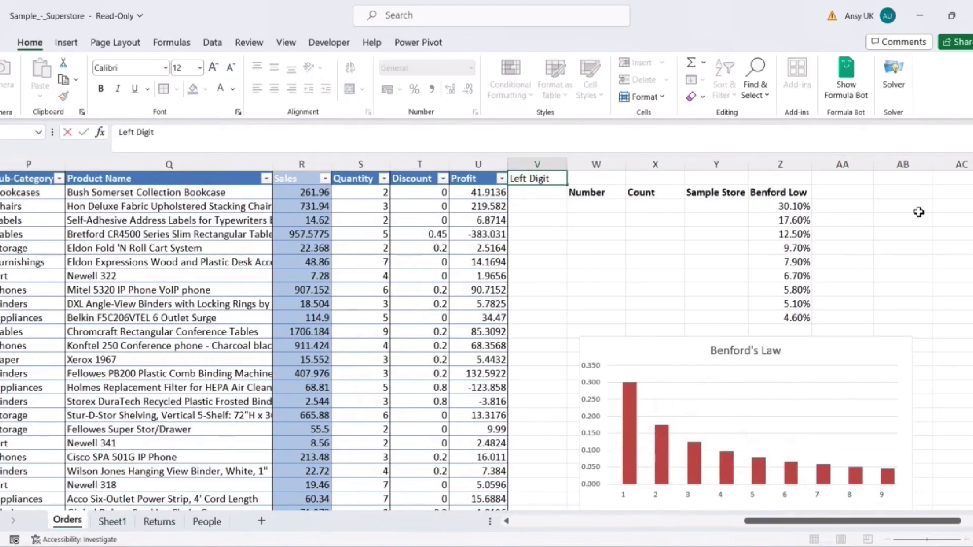
key(Return)
text(=LE)
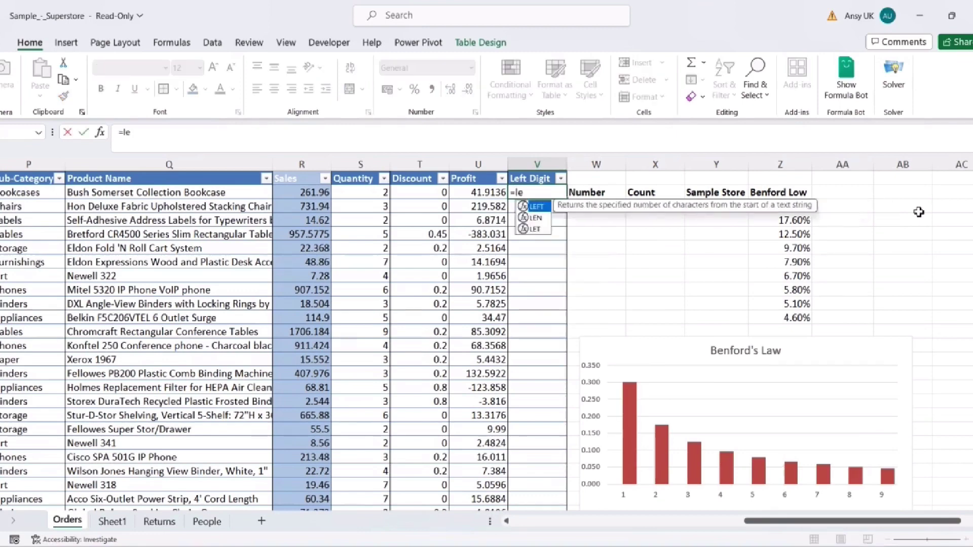
text(FT()
key(Left)
key(Left)
key(Left)
key(Left)
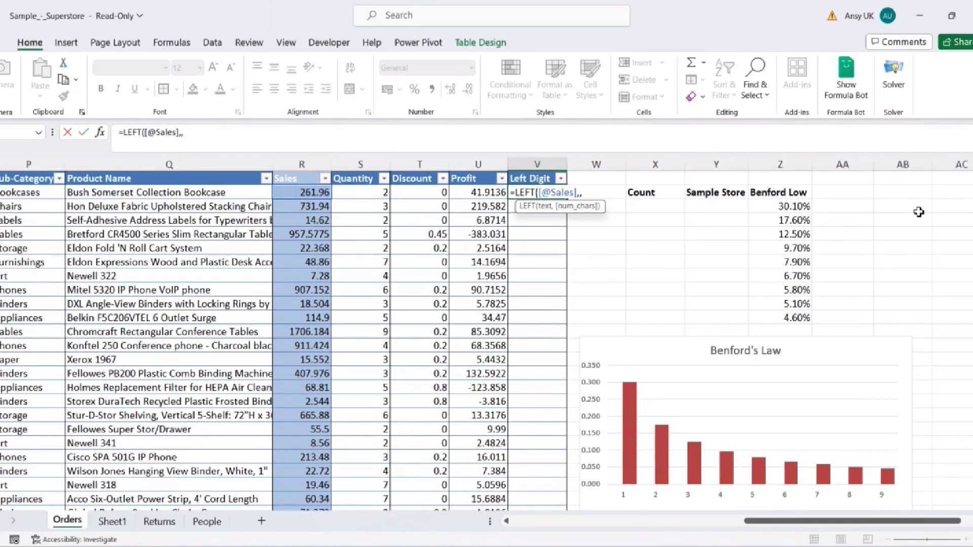
text())
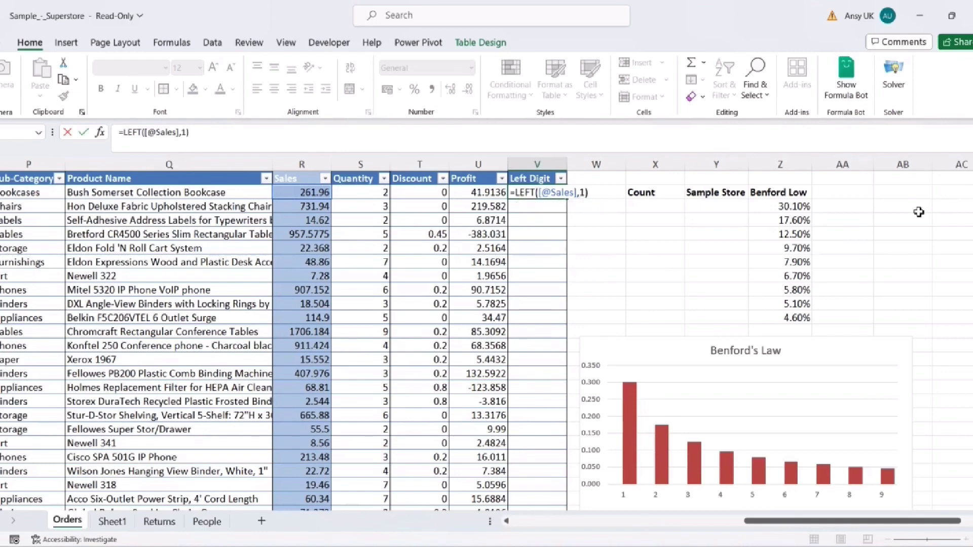
key(Return)
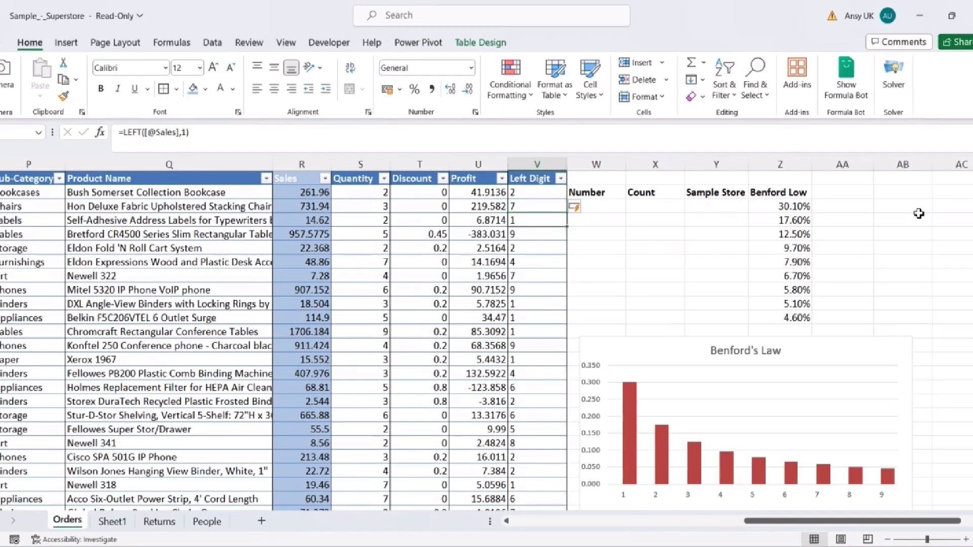
Enter =SEQUENCE(9,1,1,1) in W2 under Number to generate digits 1–9.
key(Right)
key(Right)
key(Right)
key(Right)
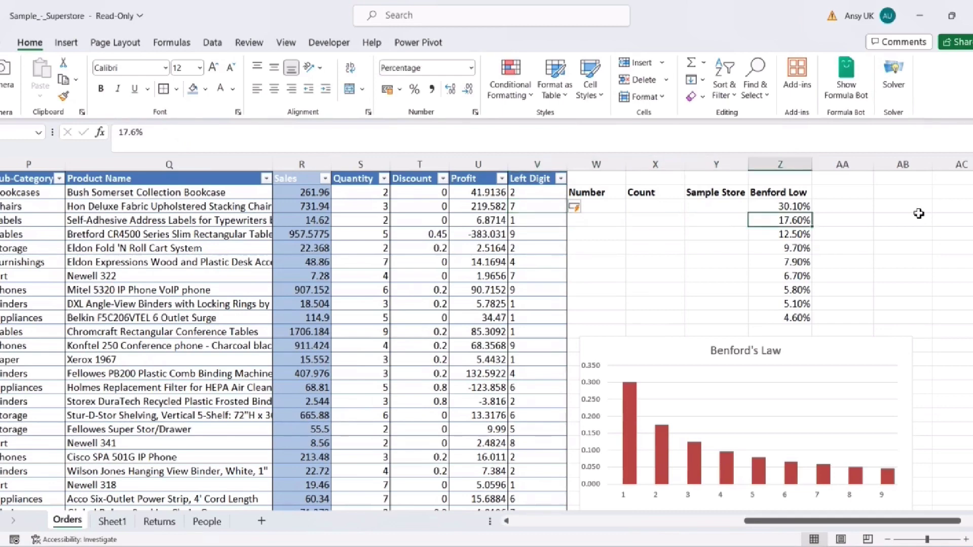
key(Left)
key(Left)
key(Left)
key(Up)
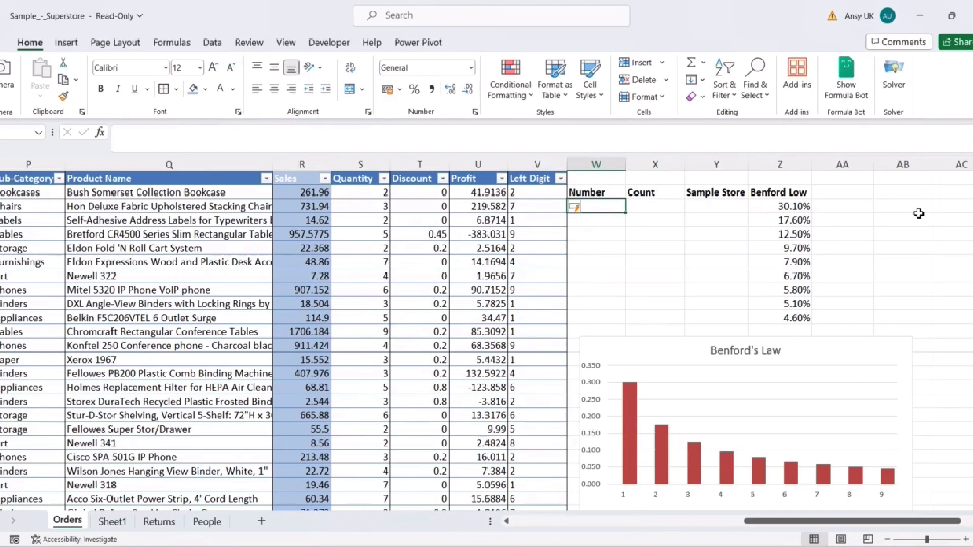
text(=se)
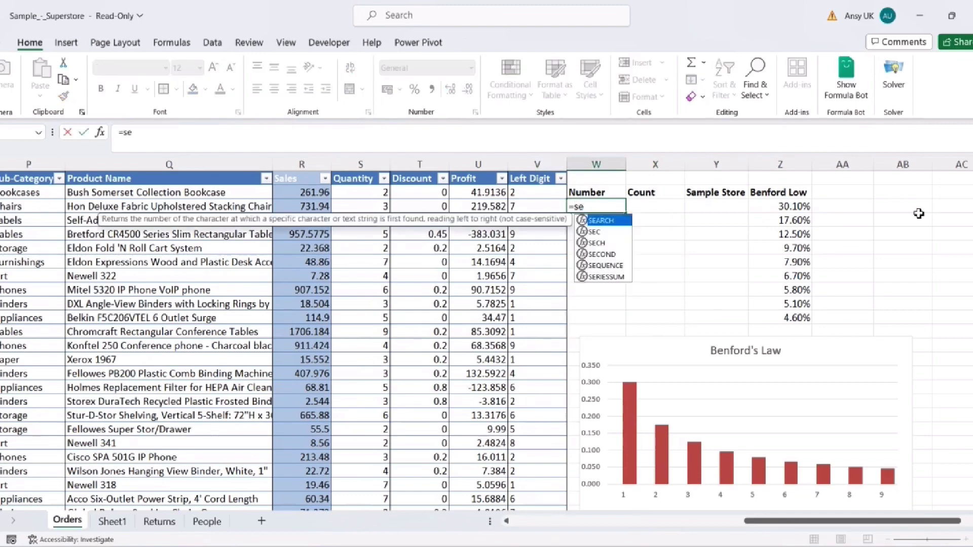
text(q)
key(Tab)
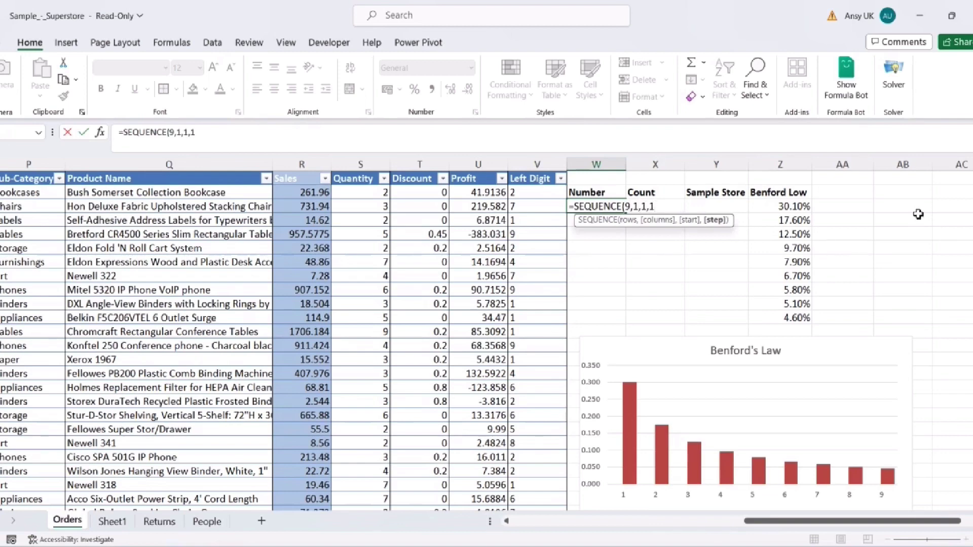
text())
key(Return)
key(Up)
key(Right)
text(co)
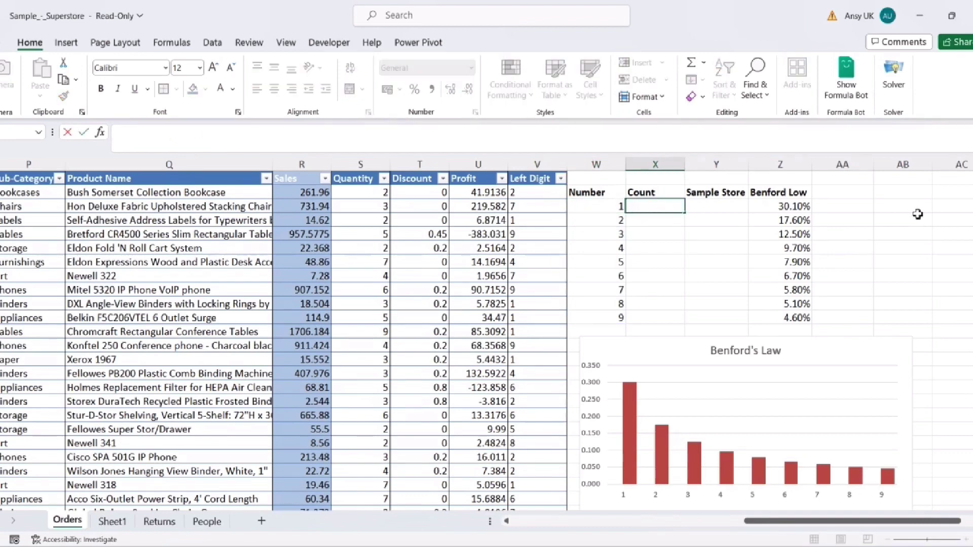
text(=cou)
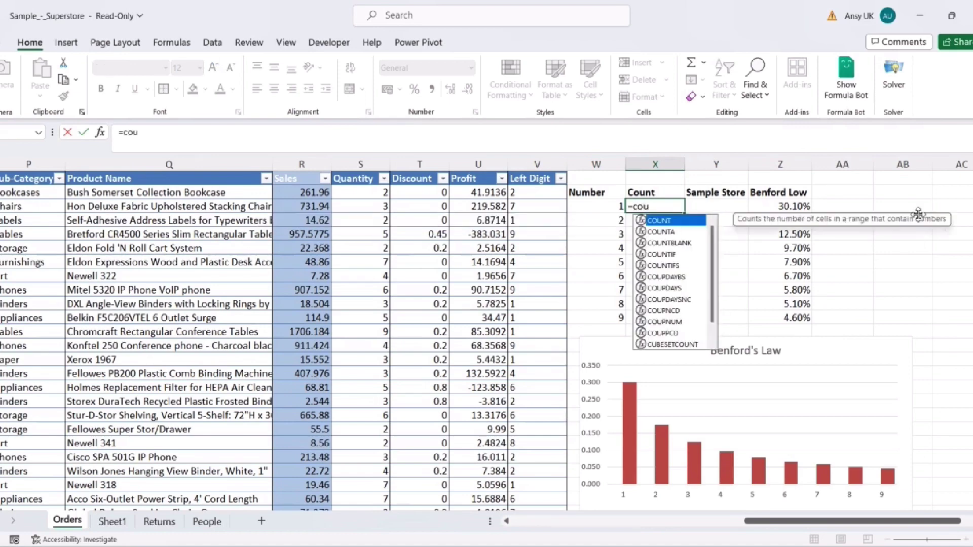
text(n)
Enter =COUNTIF(Table1[Left Digit],W3#) in X3 so counts spill for each digit.
key(Down)
key(Down)
key(Down)
key(Tab)
key(Left)
key(Left)
key(Left)
key(Up)
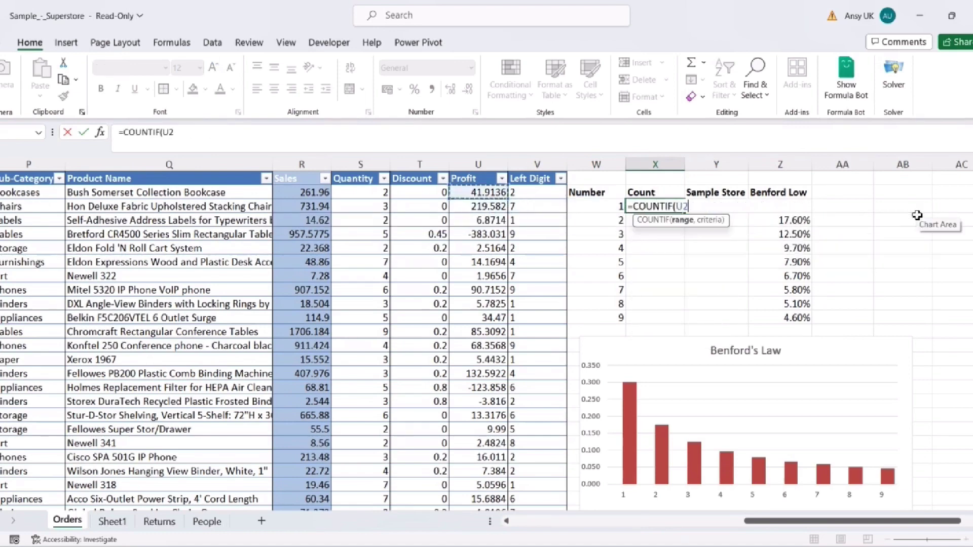
key(Right)
key(ctrl+shift+Down)
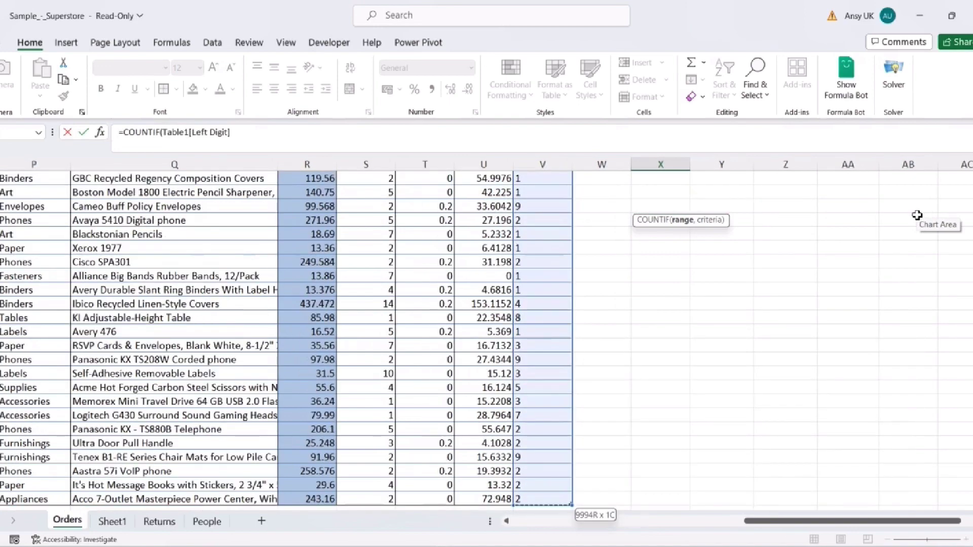
text(,)
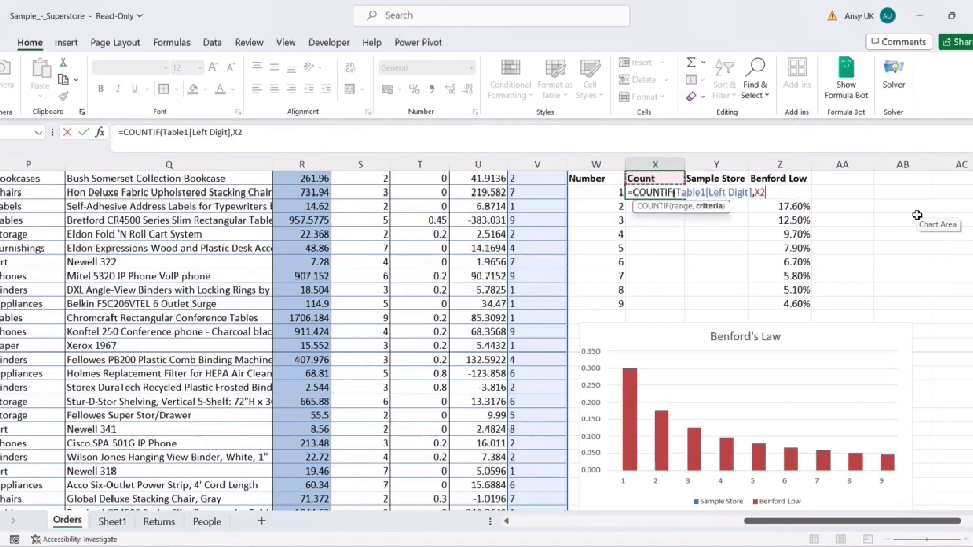
key(Left)
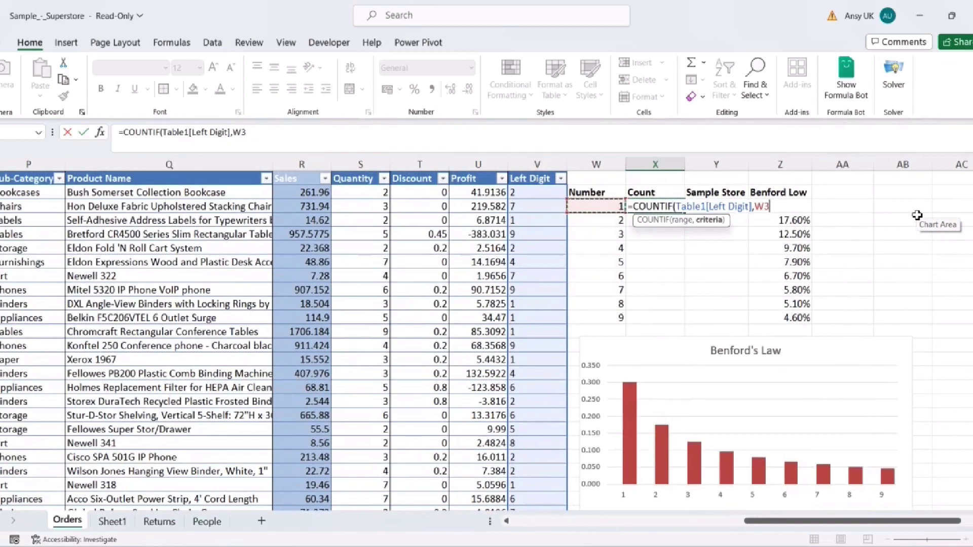
text(#)
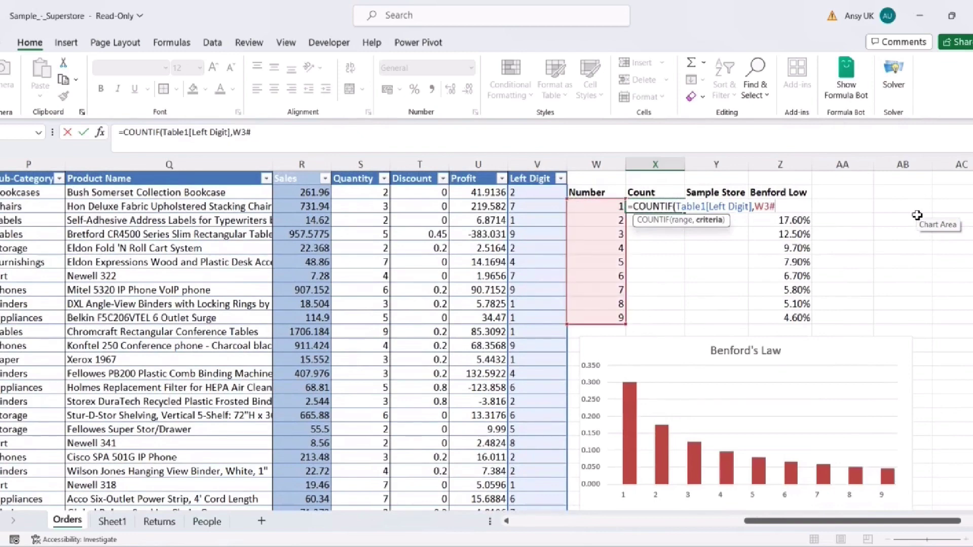
key(BackSpace)
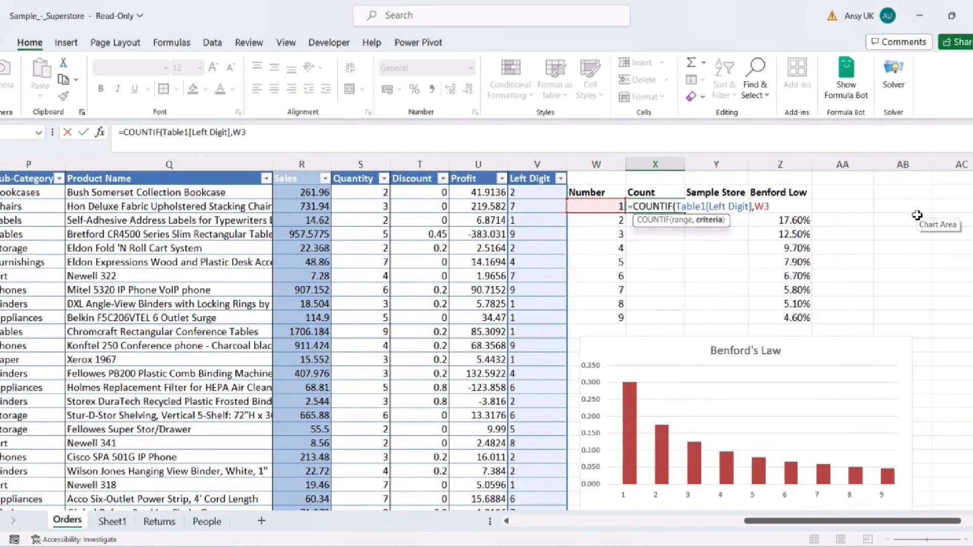
text(#)
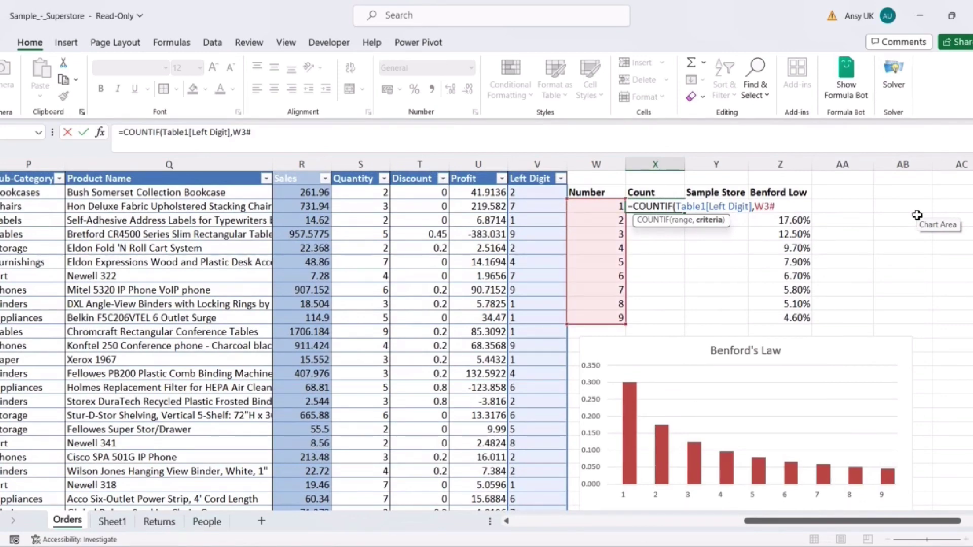
key(Return)
AutoSum the nine counts into X12, giving a total of 9986.
key(Up)
key(Right)
key(Down)
key(Down)
key(Down)
key(Down)
key(Down)
key(Down)
key(Down)
key(Left)
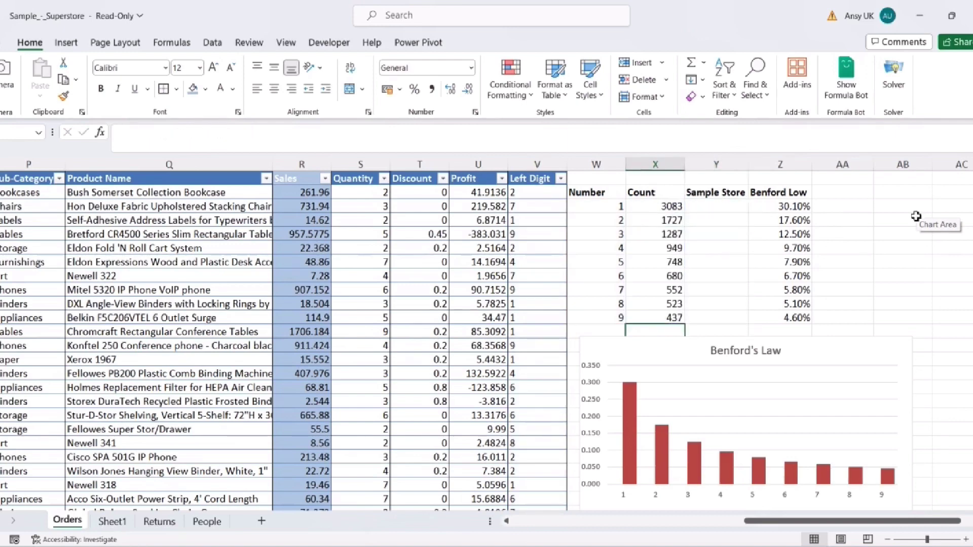
key(alt+equal)
key(Return)
key(Up)
key(Up)
key(Up)
key(Up)
key(Up)
key(Up)
key(Up)
key(Up)
key(Up)
key(Up)
key(Right)
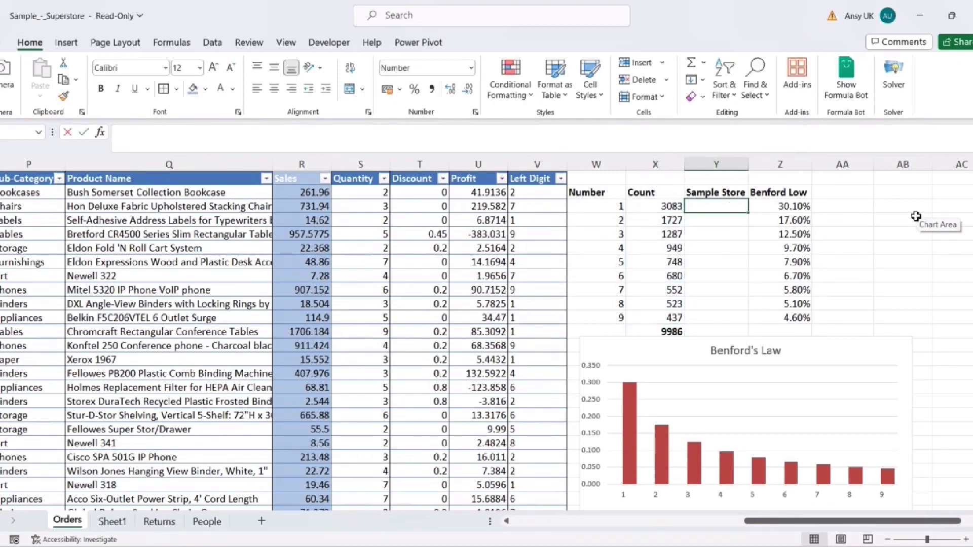
text(=)
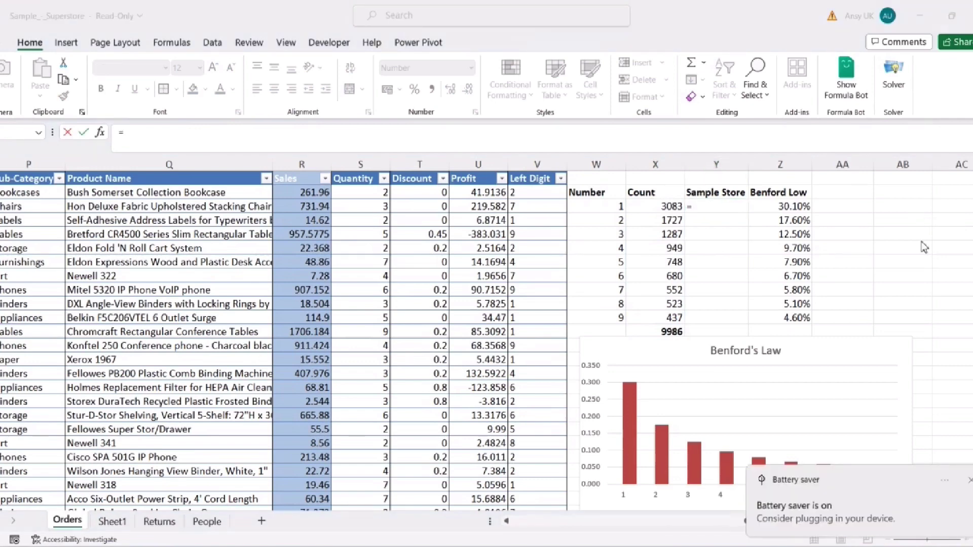
Enter =X3#/$X$12 in Y3 so each digit's share of 9986 spills down.
click(969, 485)
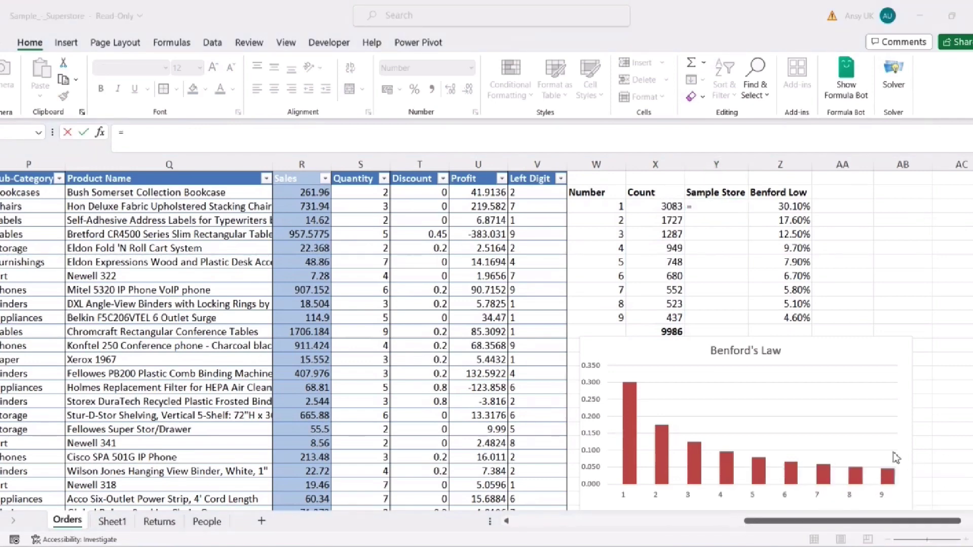
key(Left)
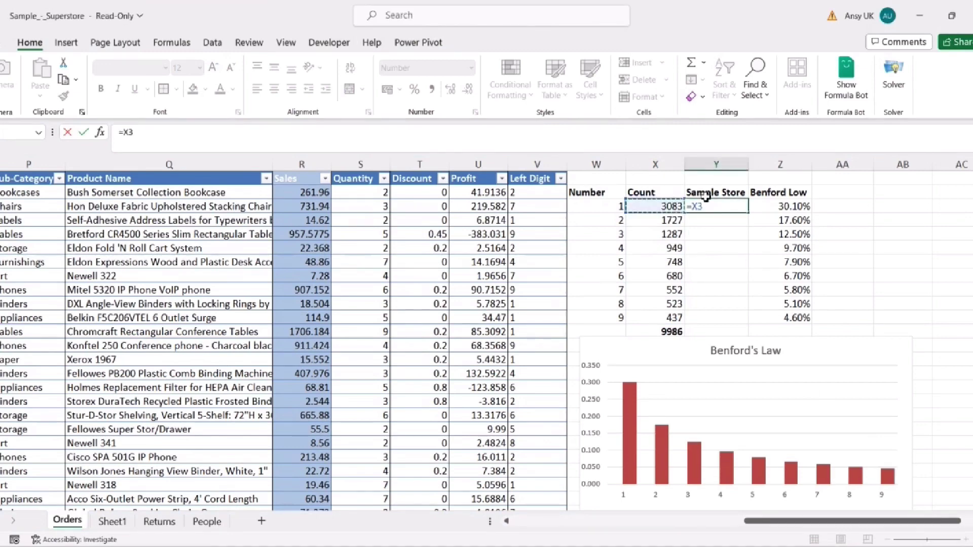
text(/)
key(Down)
key(Down)
key(Down)
key(Down)
key(Down)
key(Down)
key(Down)
key(Left)
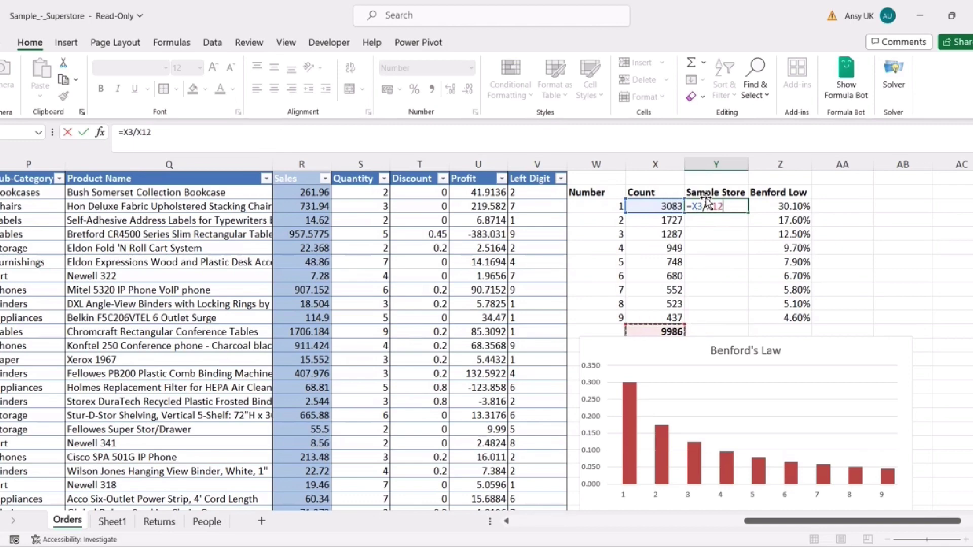
key(F4)
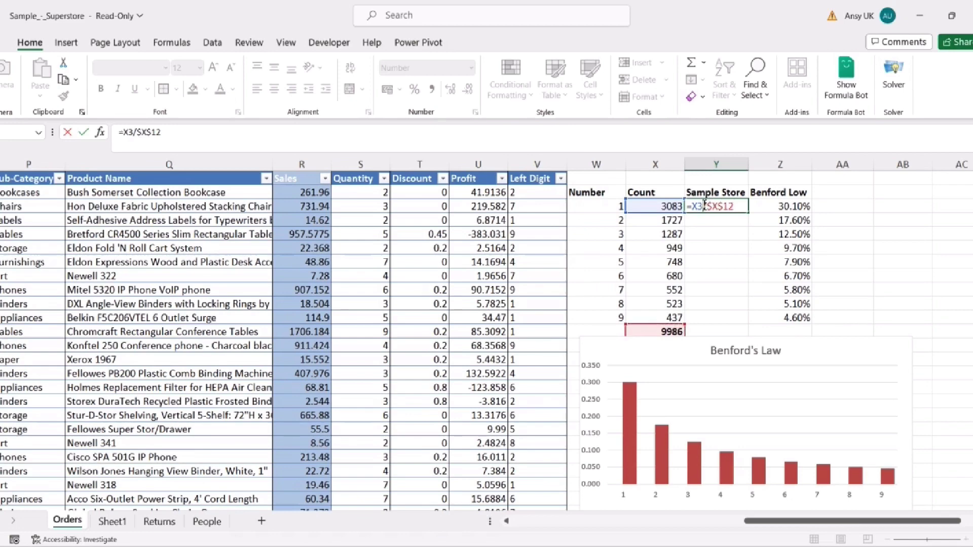
text(#)
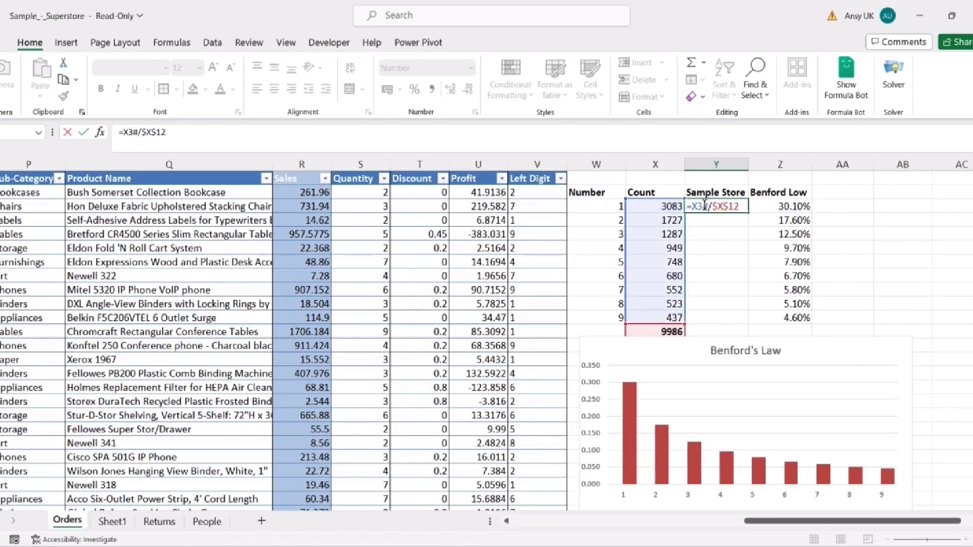
key(Return)
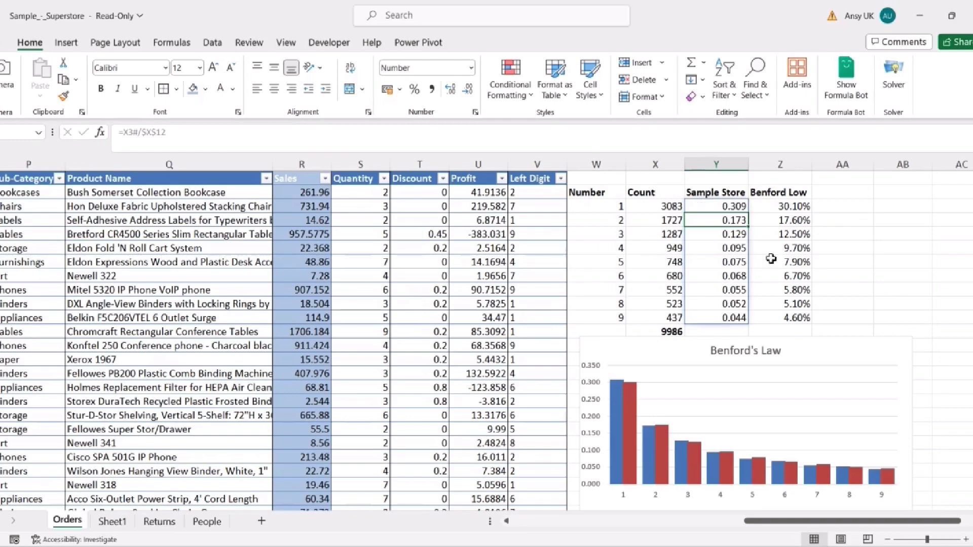
scroll(794, 319, down, 2)
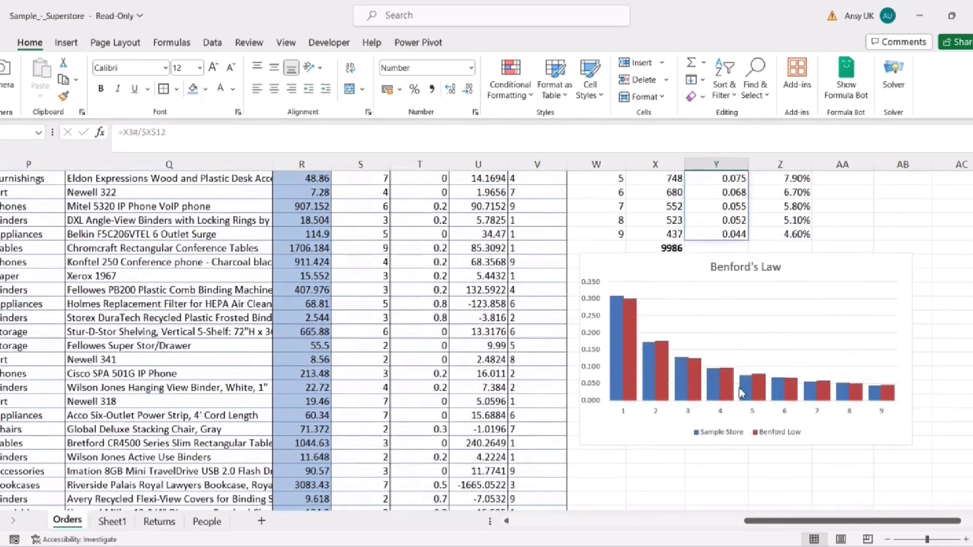
click(788, 323)
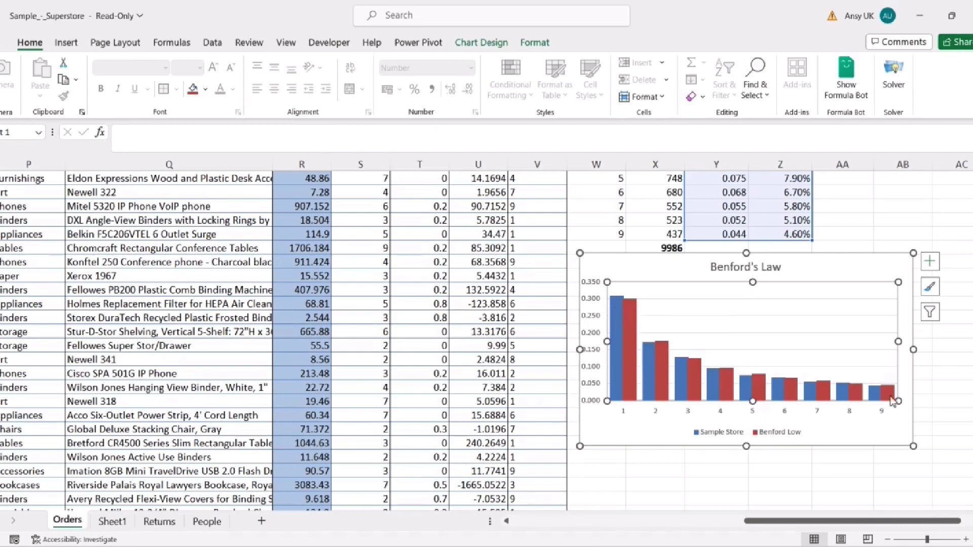
scroll(821, 396, up, 2)
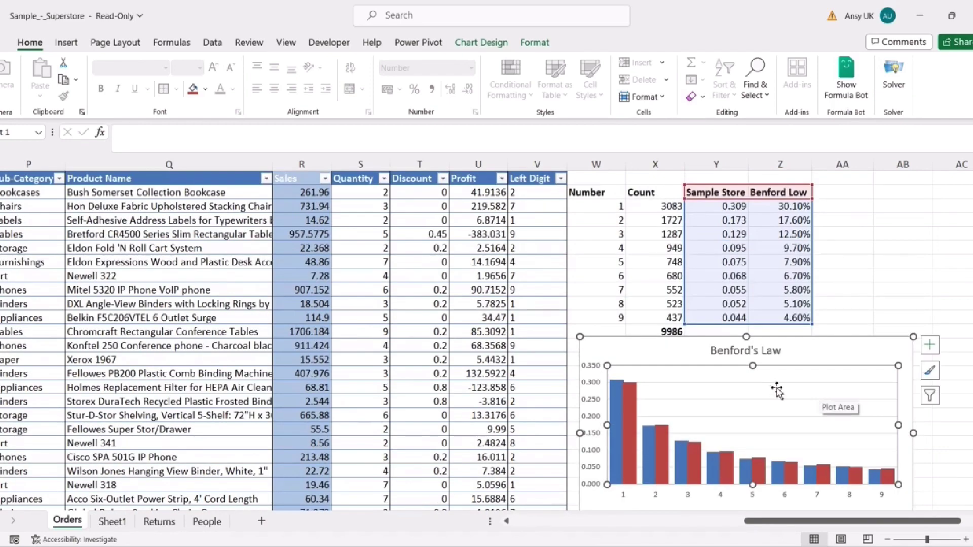
scroll(772, 392, down, 1)
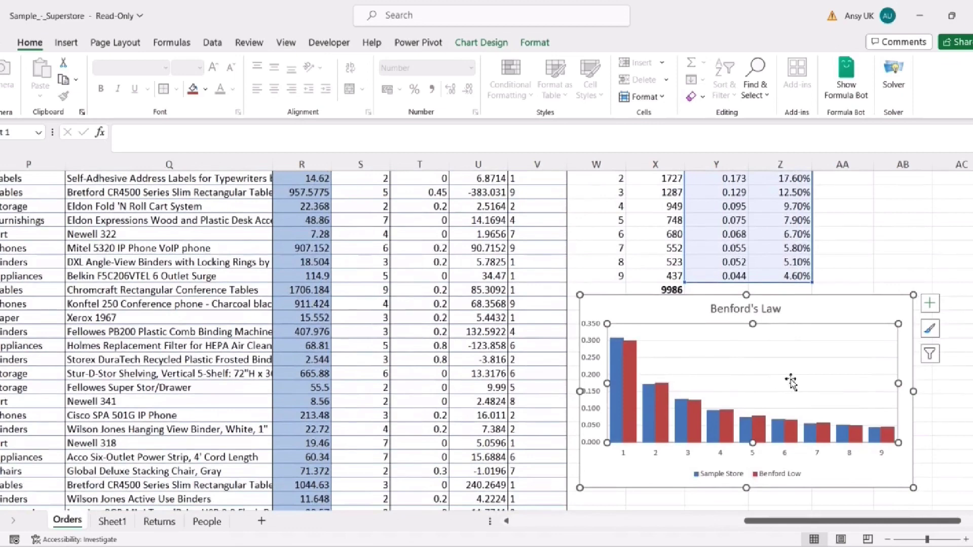
scroll(791, 384, up, 1)
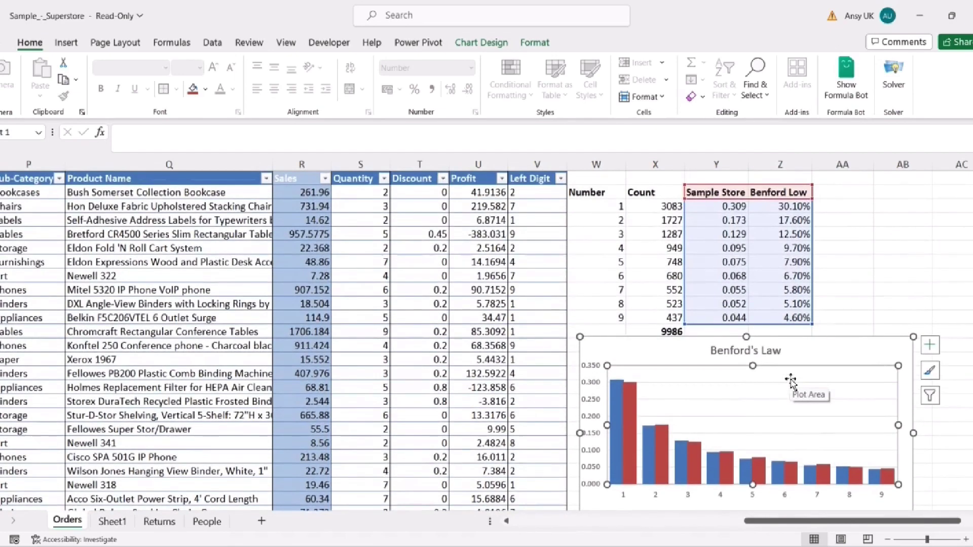